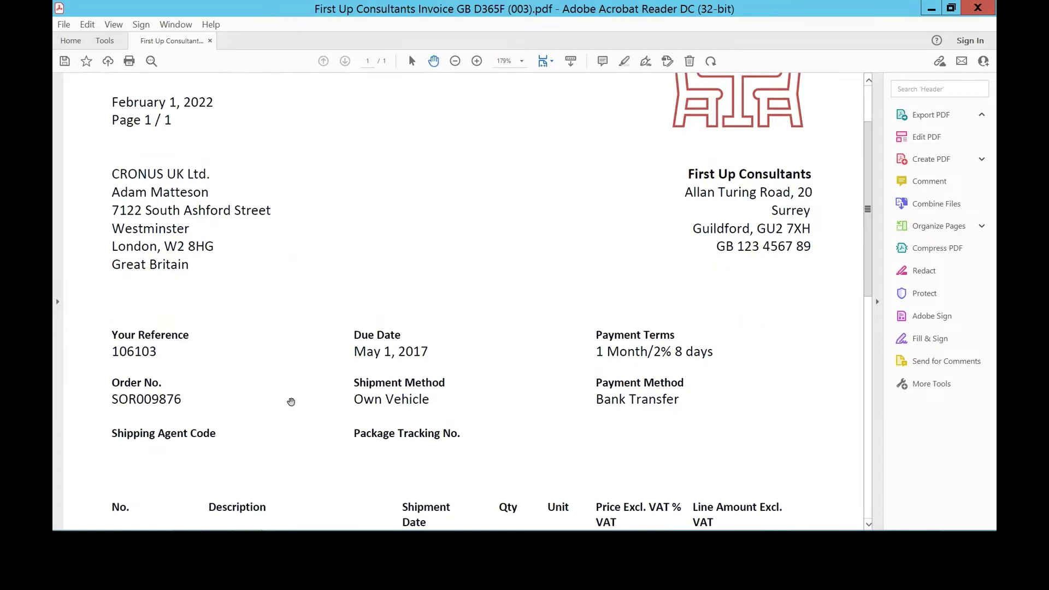
# Read through the First Up Consultants PDF invoice, checking the chair line, quantity, price and totals.
pyautogui.scroll(-3, 292, 402)
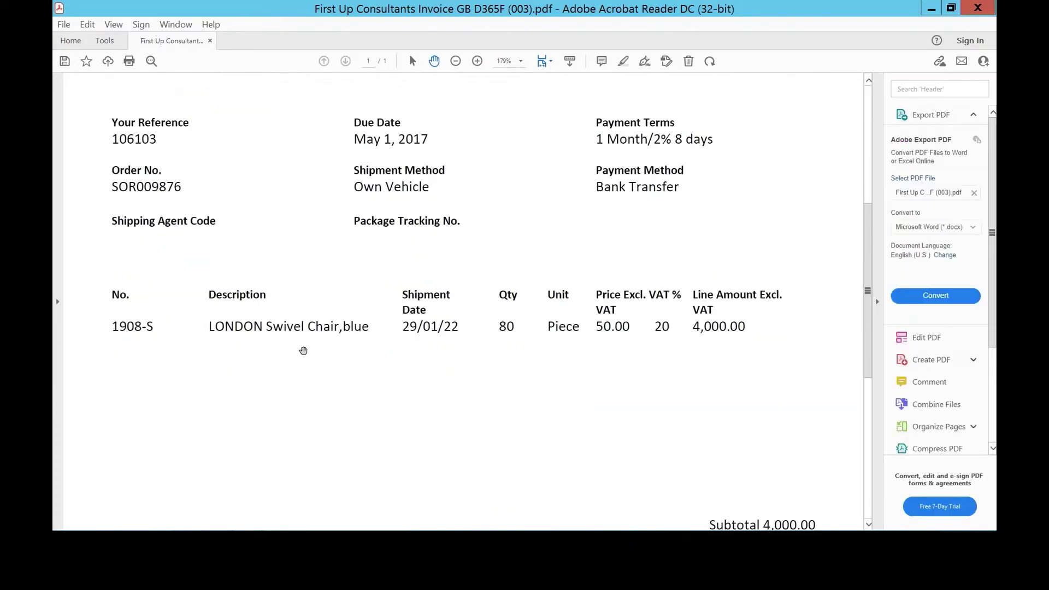
pyautogui.scroll(-1, 724, 352)
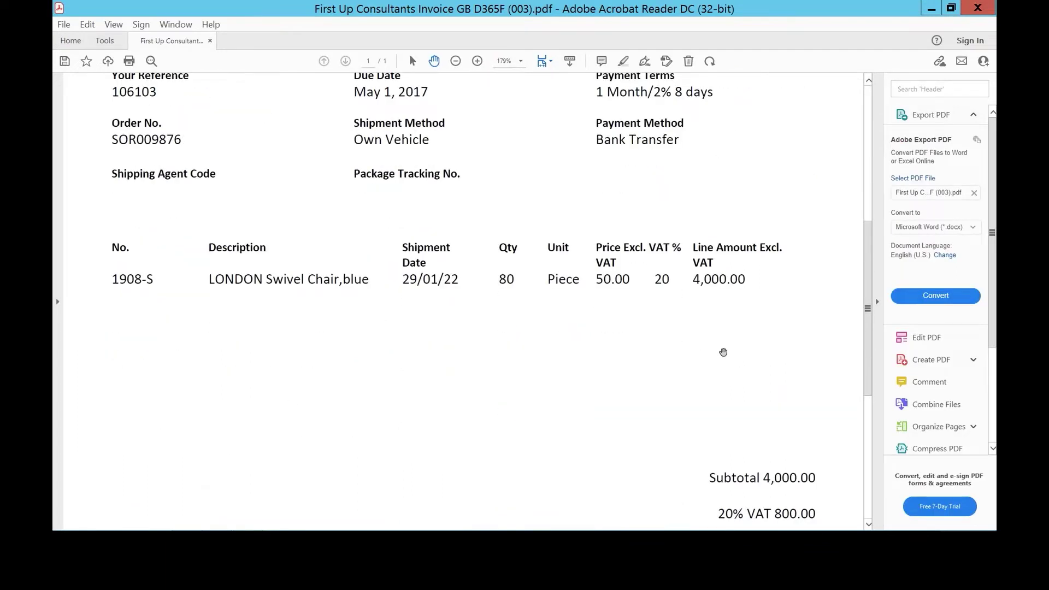
pyautogui.scroll(-3, 724, 352)
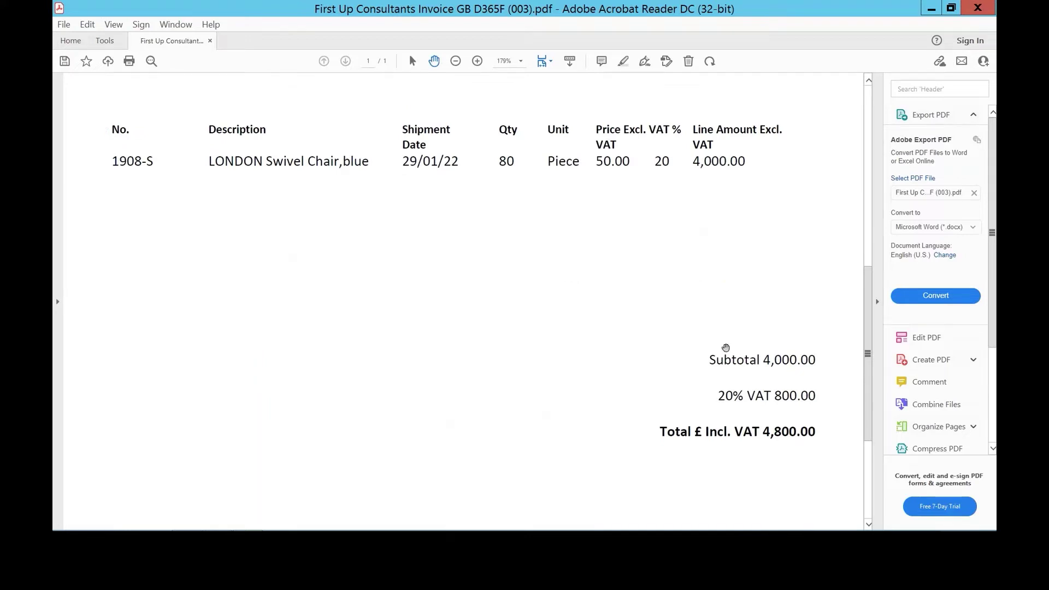
pyautogui.scroll(5, 725, 347)
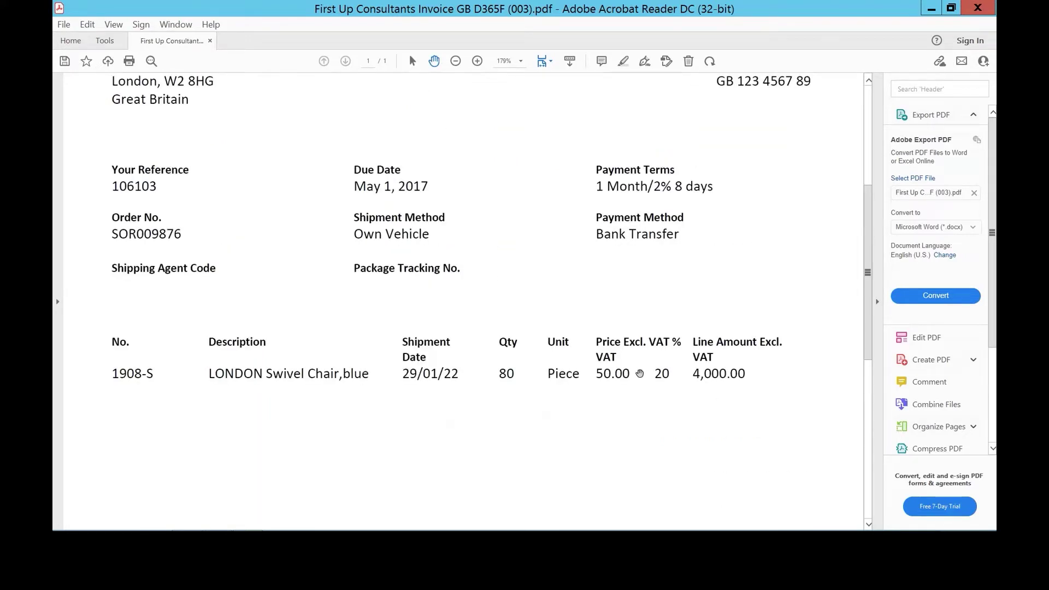
pyautogui.scroll(7, 640, 374)
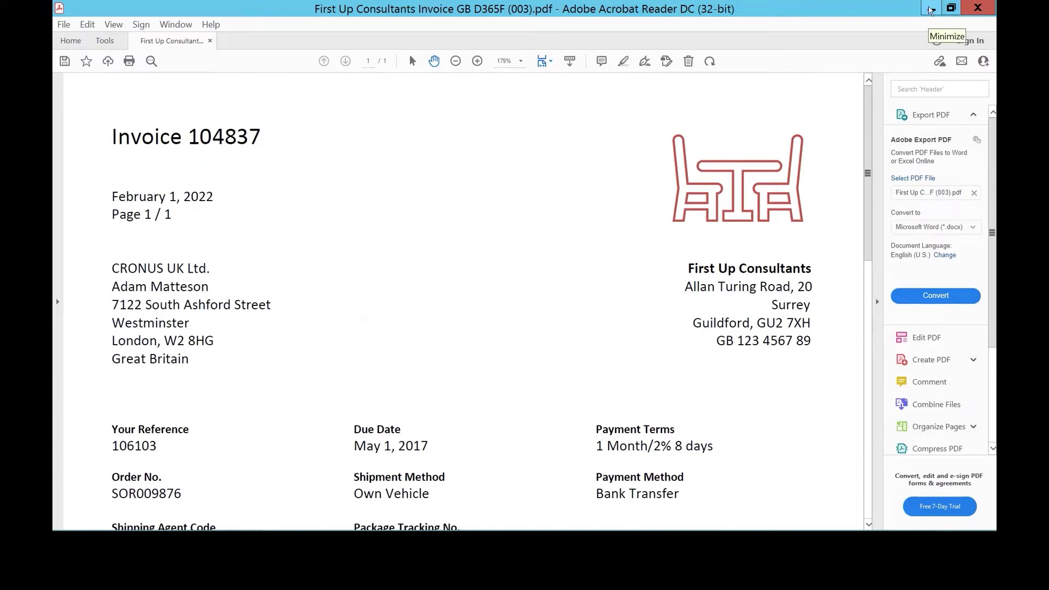
# Switch to Outlook, show the sender's Business Central insights, open the vendor's purchase order quoted in the email, and widen its pane.
pyautogui.click(931, 10)
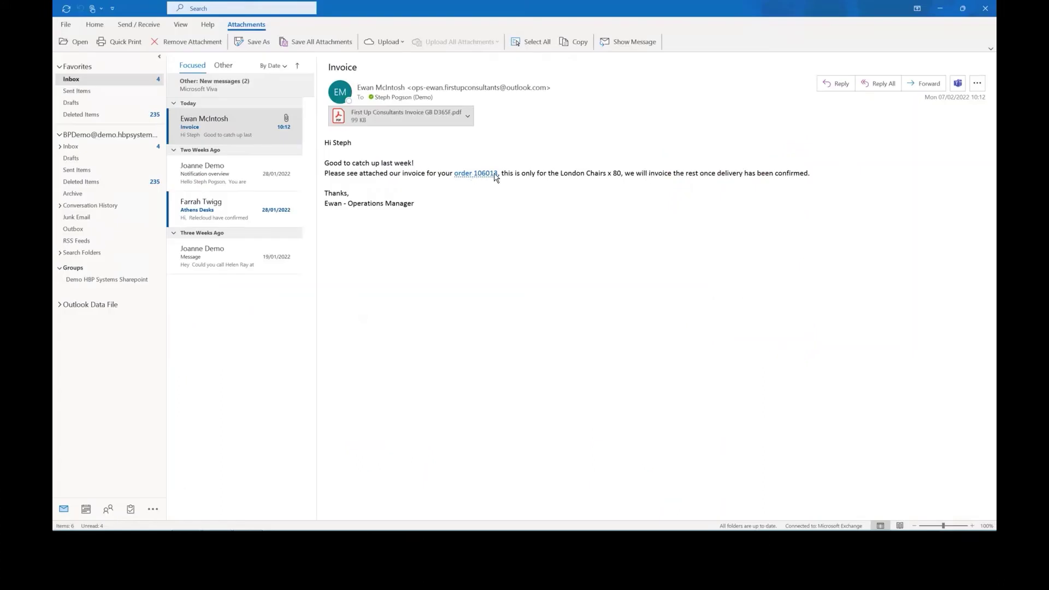
pyautogui.click(94, 24)
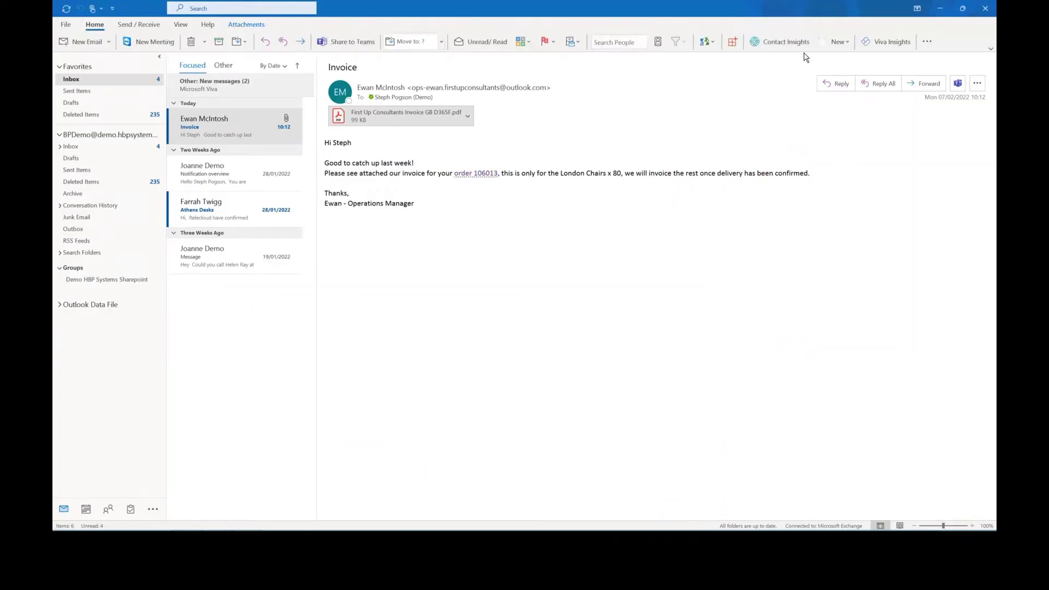
pyautogui.click(796, 42)
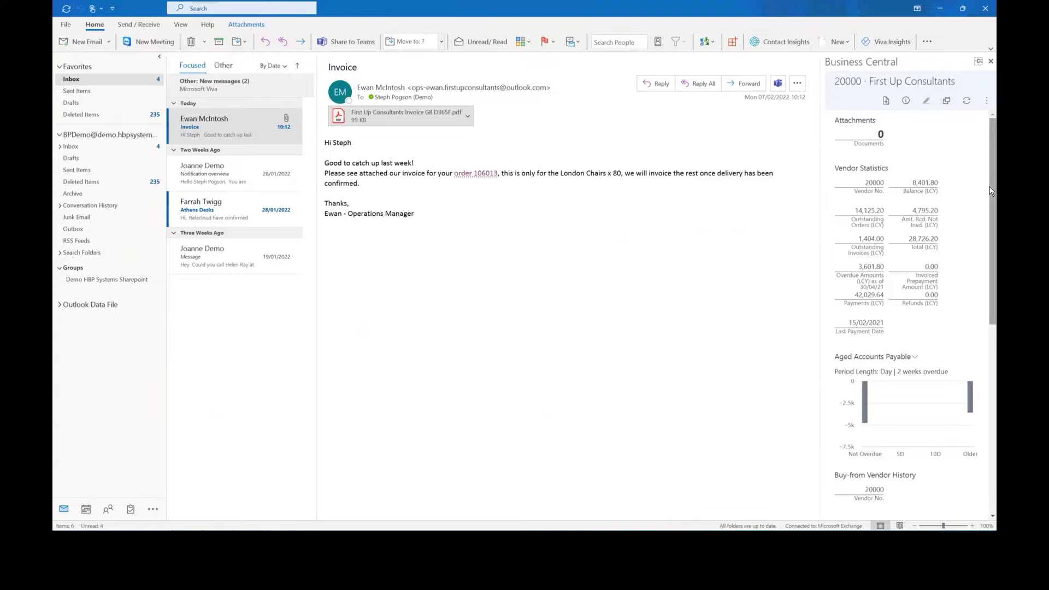
pyautogui.scroll(-6, 992, 190)
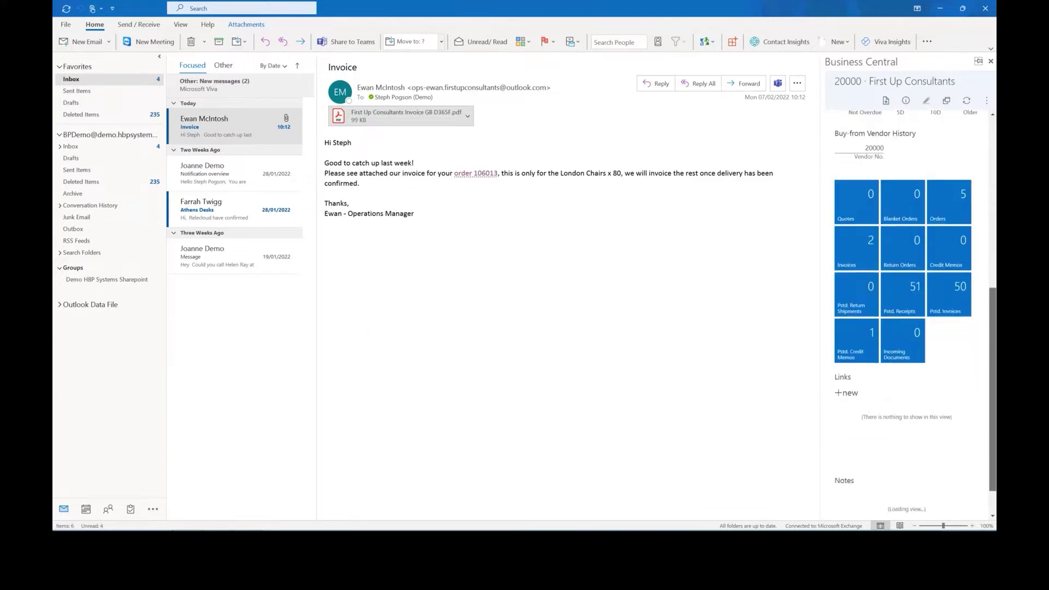
pyautogui.click(950, 170)
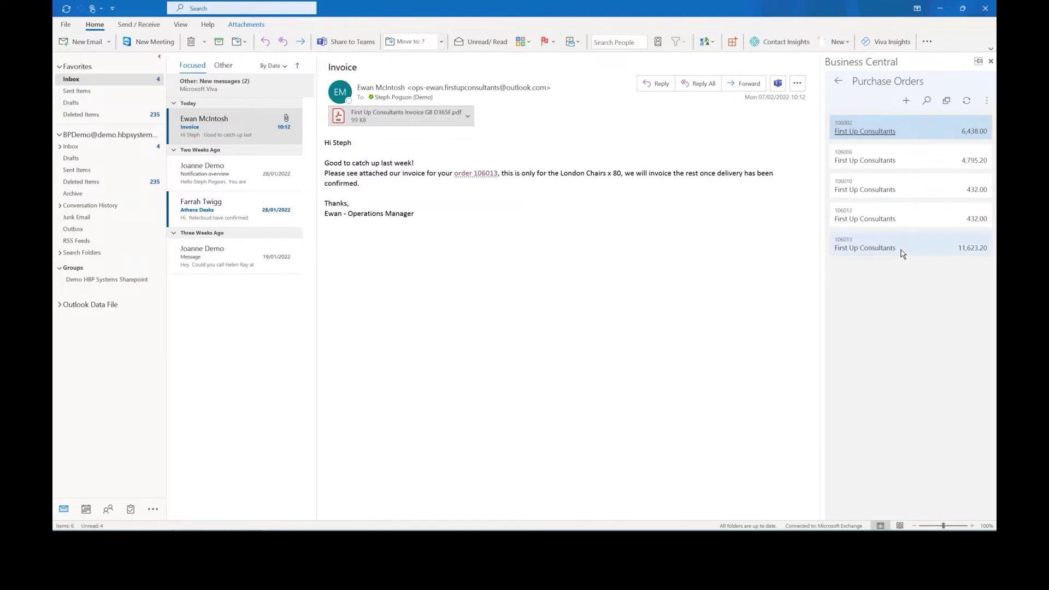
pyautogui.click(856, 248)
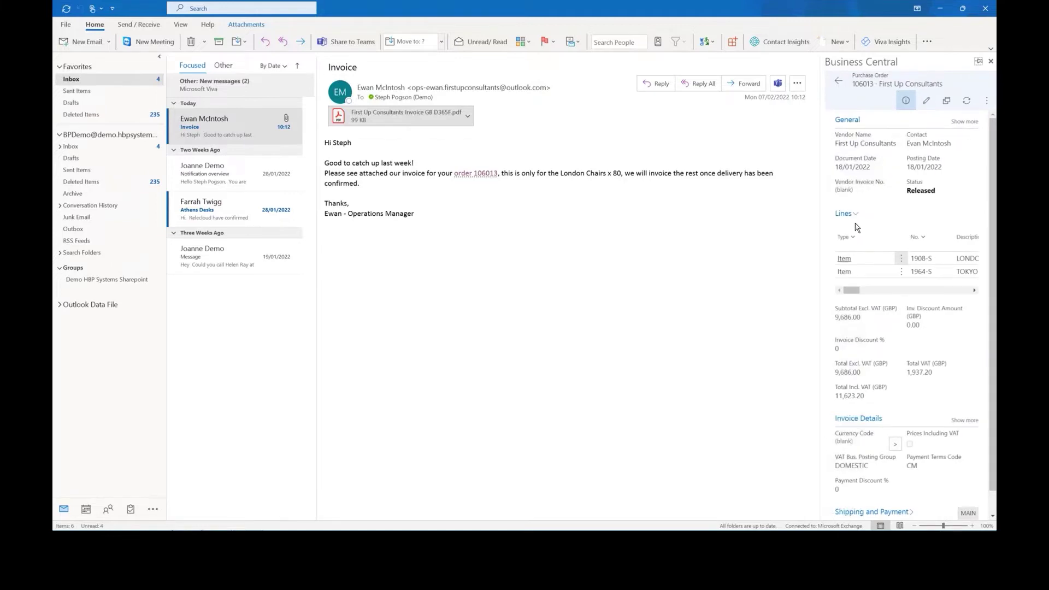
pyautogui.moveTo(820, 218); pyautogui.dragTo(571, 237)
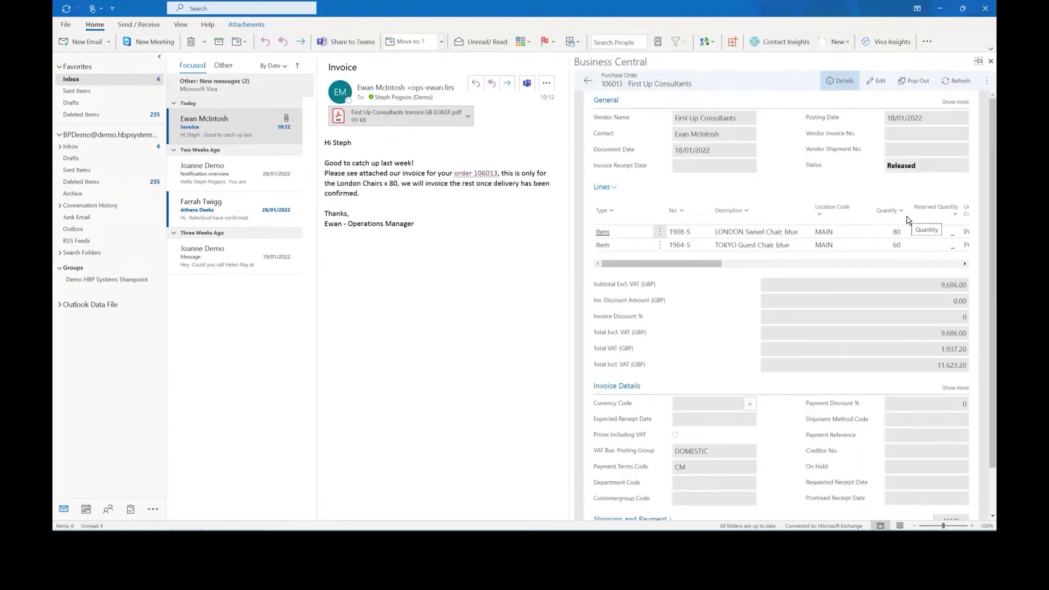
# Make the purchase order editable and clear the quantity to receive on the TOKYO Guest Chair, blue line.
pyautogui.moveTo(710, 264); pyautogui.dragTo(778, 266)
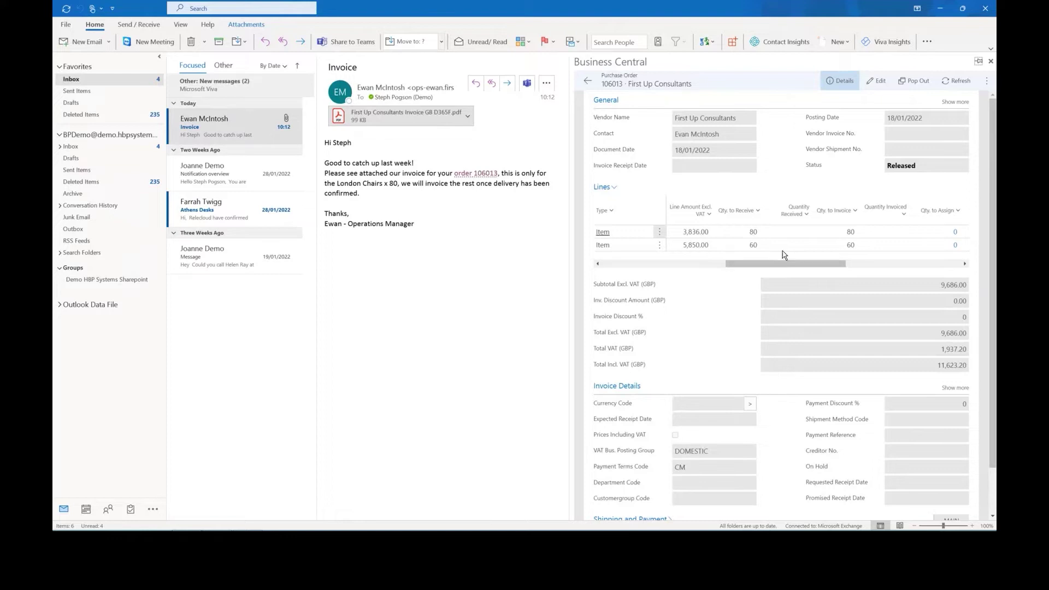
pyautogui.click(772, 249)
pyautogui.click(875, 81)
pyautogui.click(756, 269)
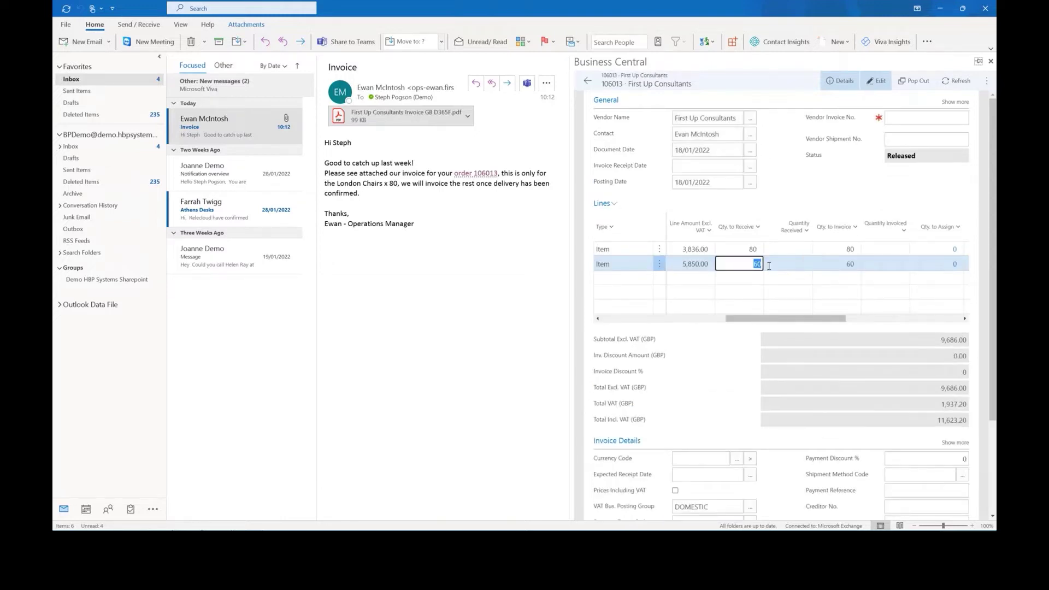
pyautogui.press('Delete')
pyautogui.press('Tab')
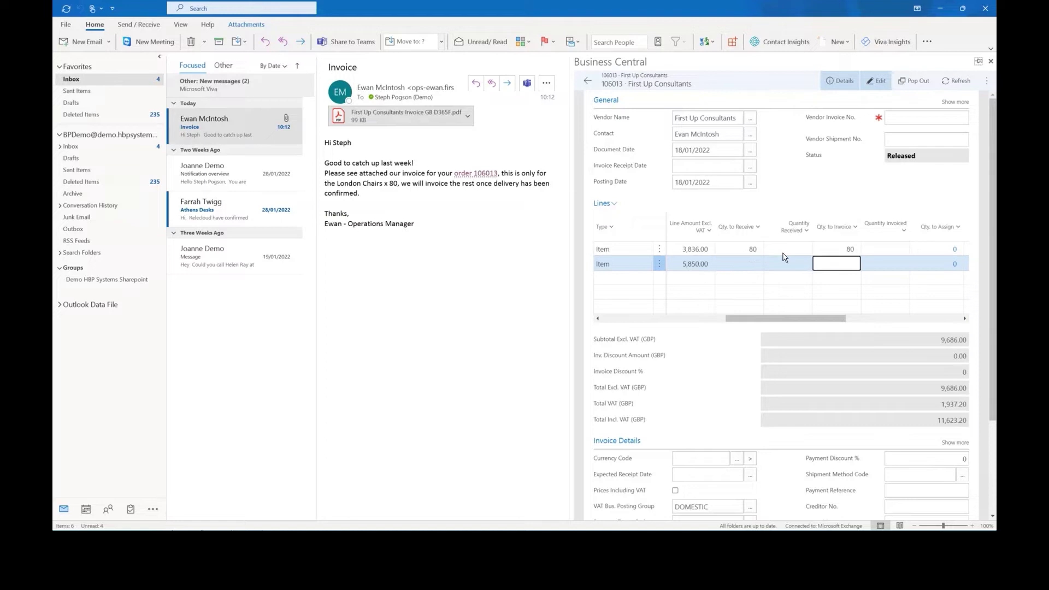
# Compare the LONDON Swivel Chair's direct unit cost on the order with the price on the PDF invoice in Acrobat Reader.
pyautogui.moveTo(762, 323); pyautogui.dragTo(679, 328)
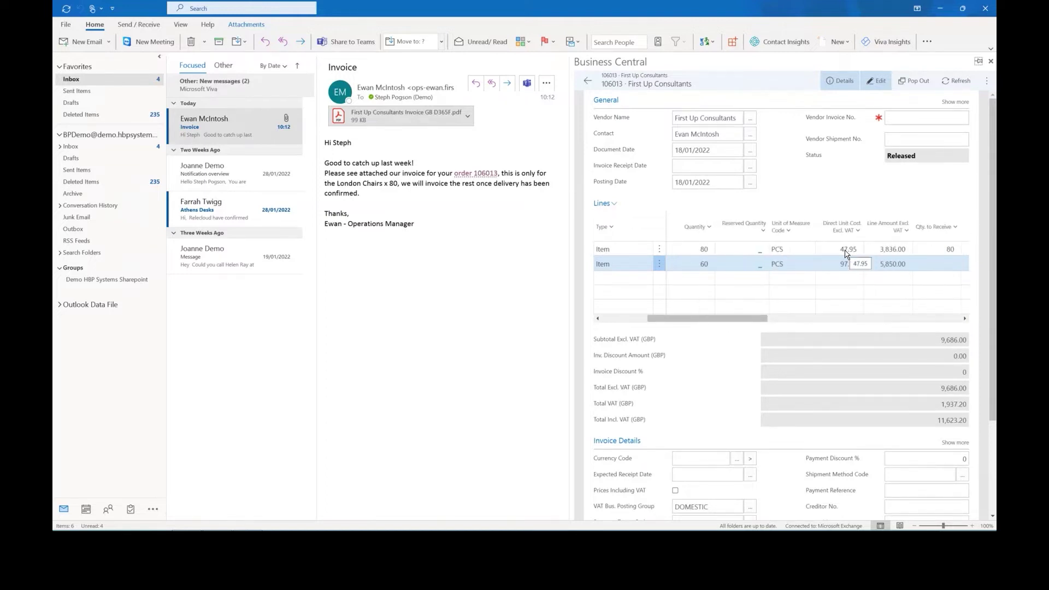
pyautogui.hotkey('alt', 'Tab')
pyautogui.scroll(-4, 498, 381)
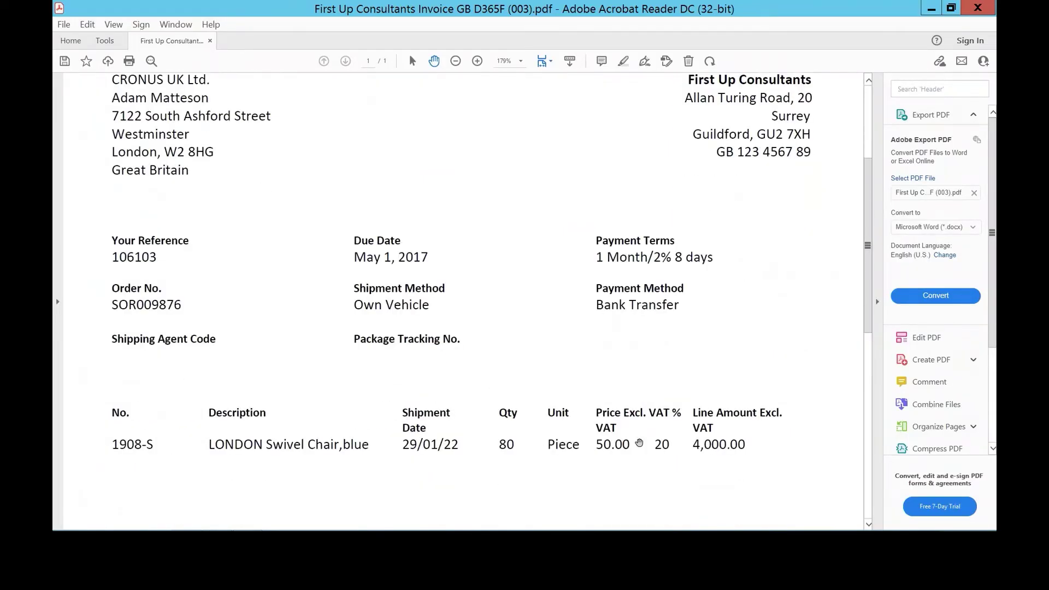
pyautogui.hotkey('alt', 'Tab')
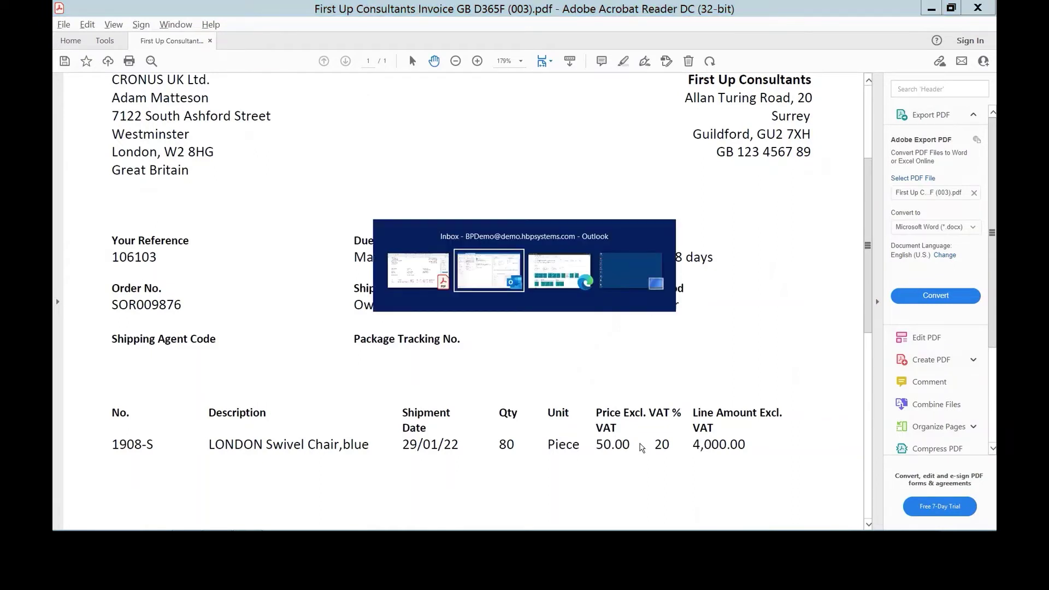
# Reopen the released purchase order and set the LONDON Swivel Chair line's direct unit cost excl. VAT to 50.
pyautogui.click(987, 81)
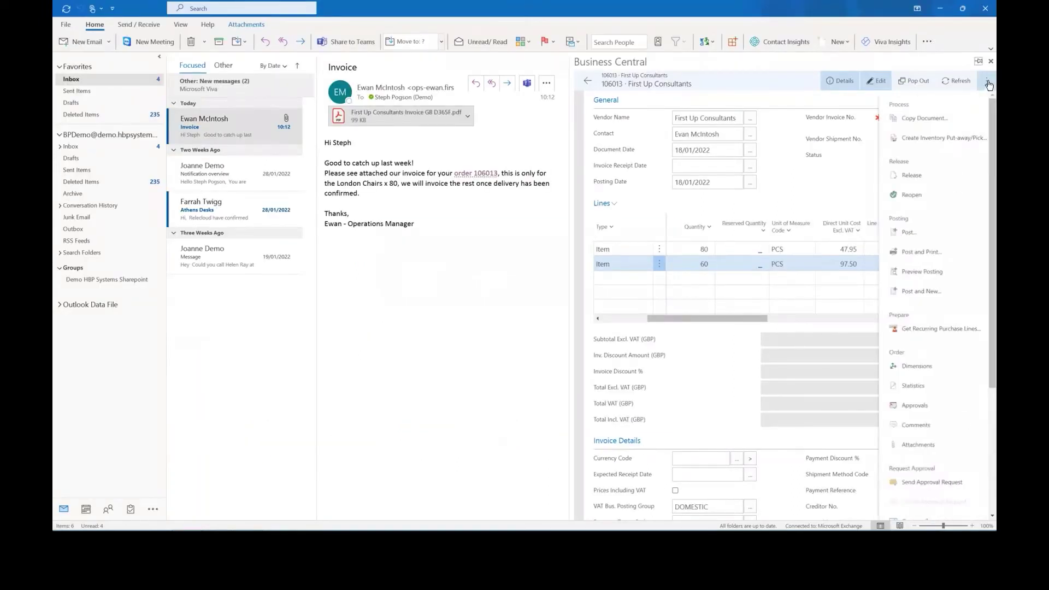
pyautogui.scroll(-3, 925, 263)
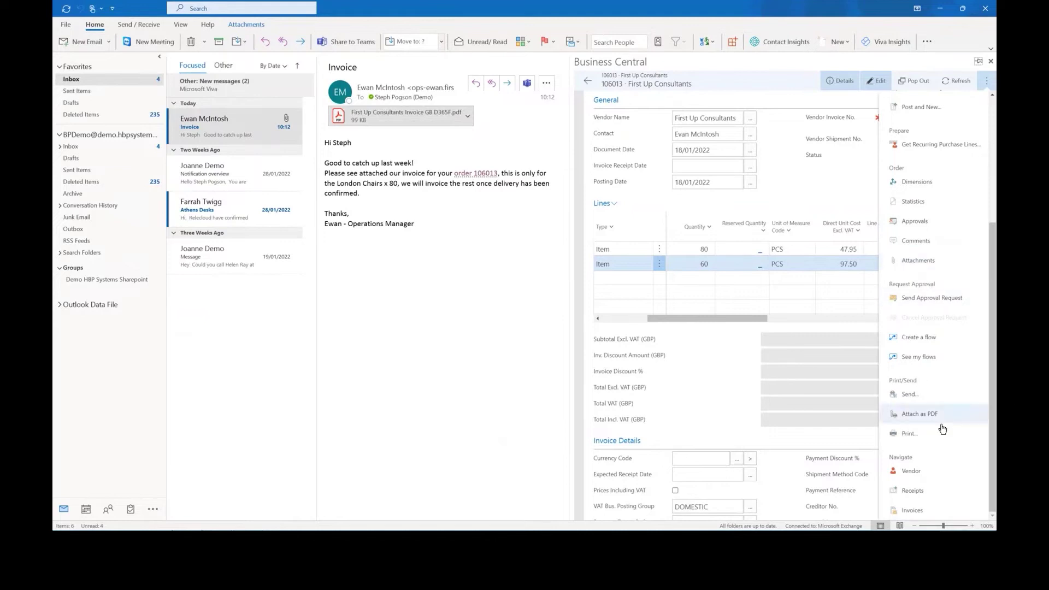
pyautogui.click(955, 303)
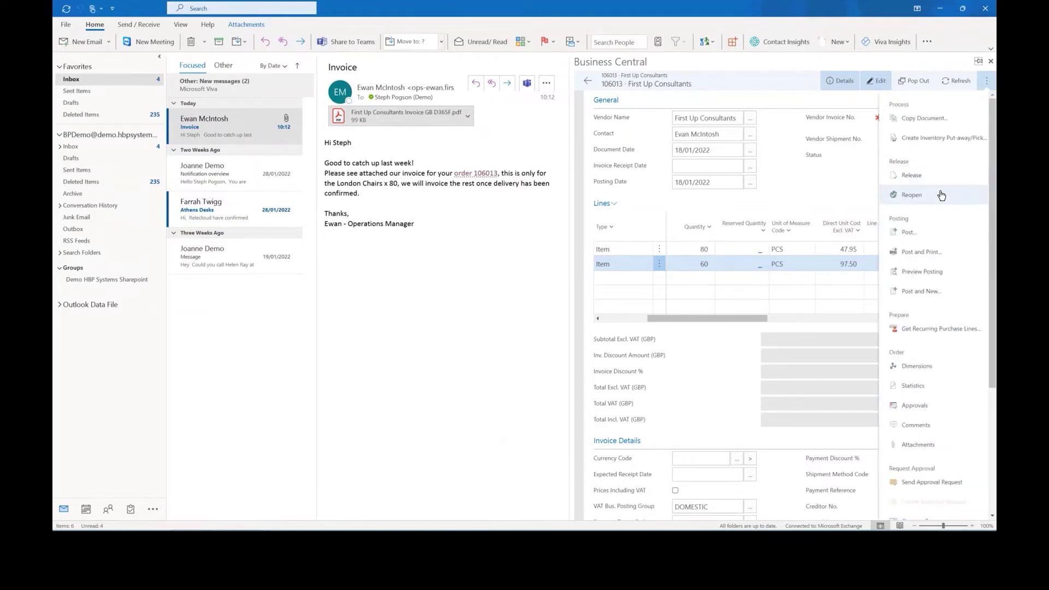
pyautogui.click(836, 251)
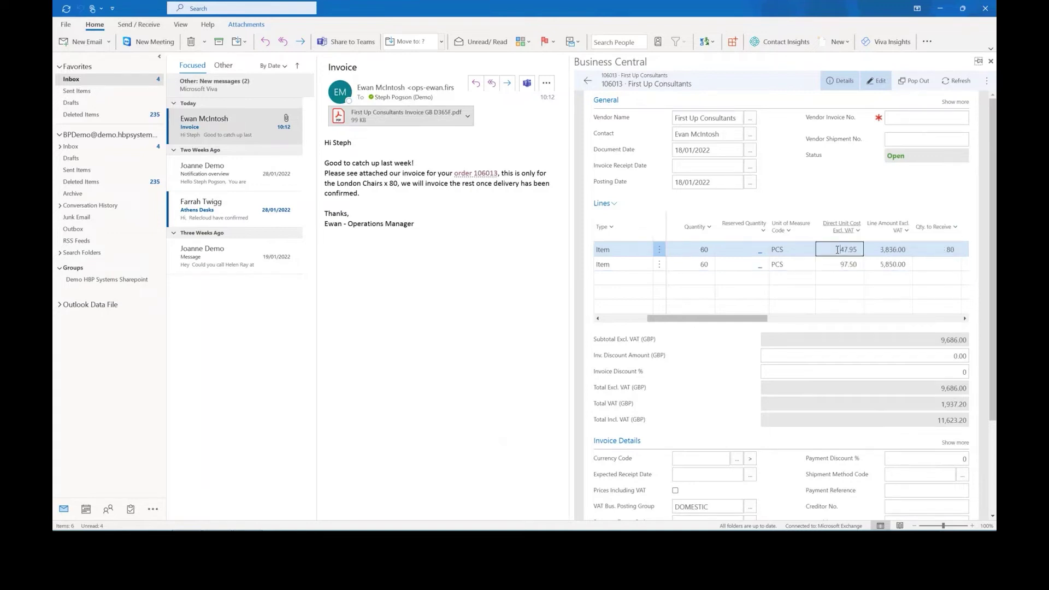
pyautogui.write('50')
pyautogui.press('Tab')
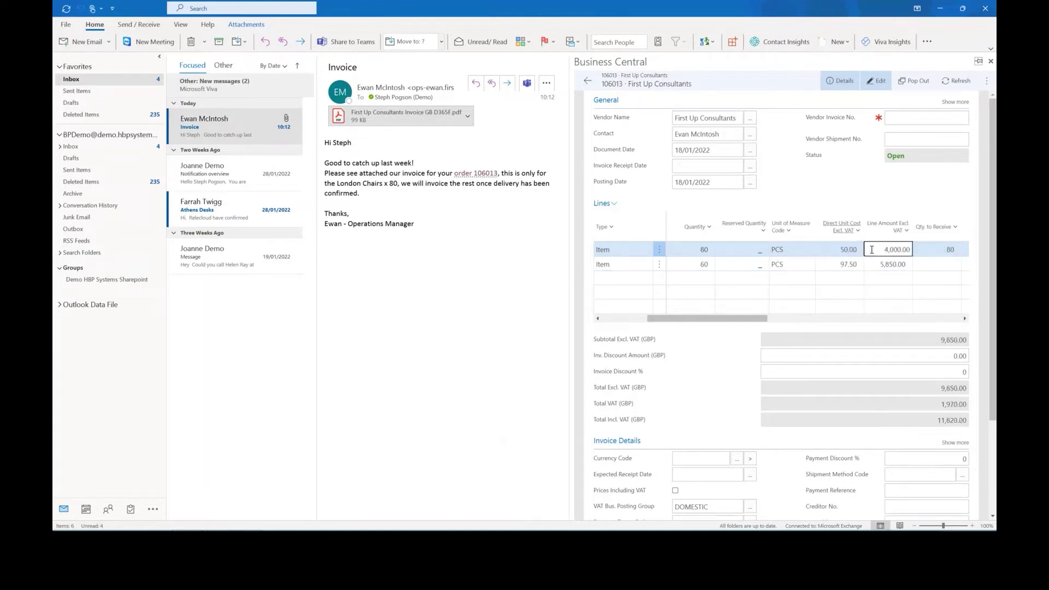
# Check the invoice date in the PDF and set the order's Invoice Receipt Date to 01/02/2022.
pyautogui.click(711, 161)
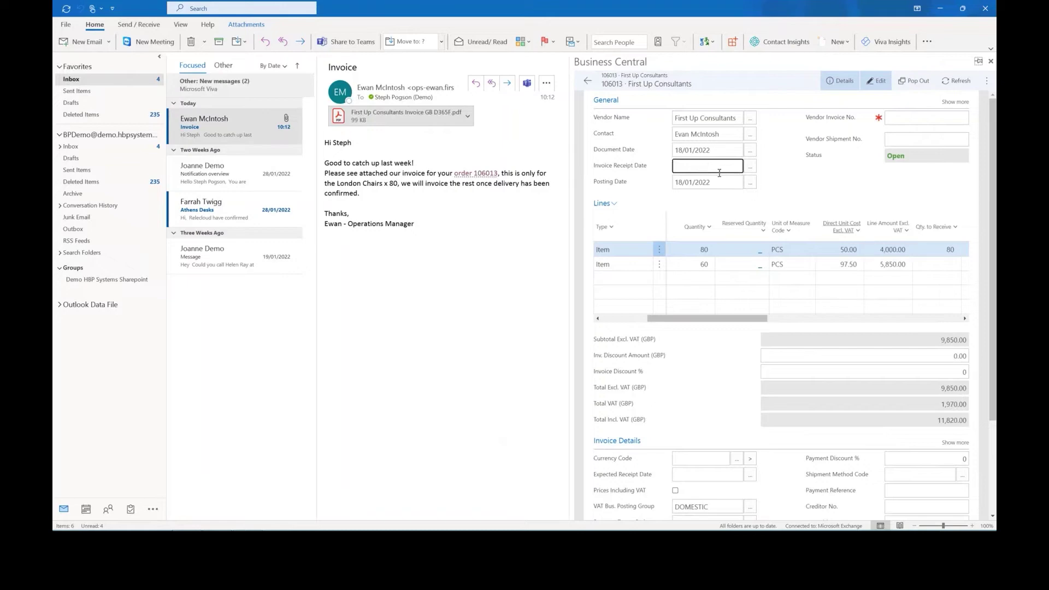
pyautogui.hotkey('alt', 'Tab')
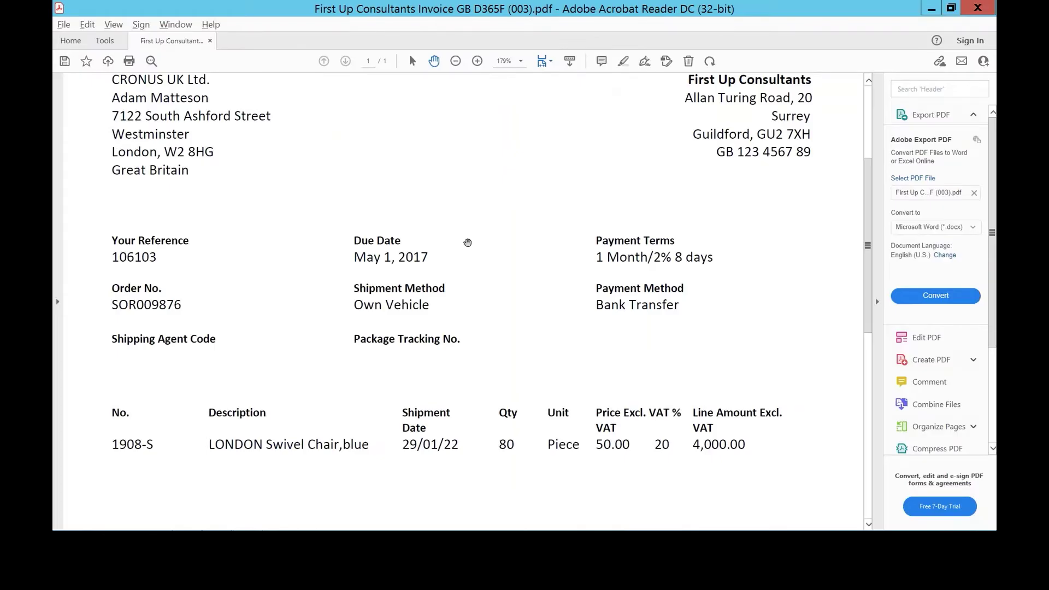
pyautogui.scroll(3, 263, 239)
pyautogui.hotkey('alt', 'Tab')
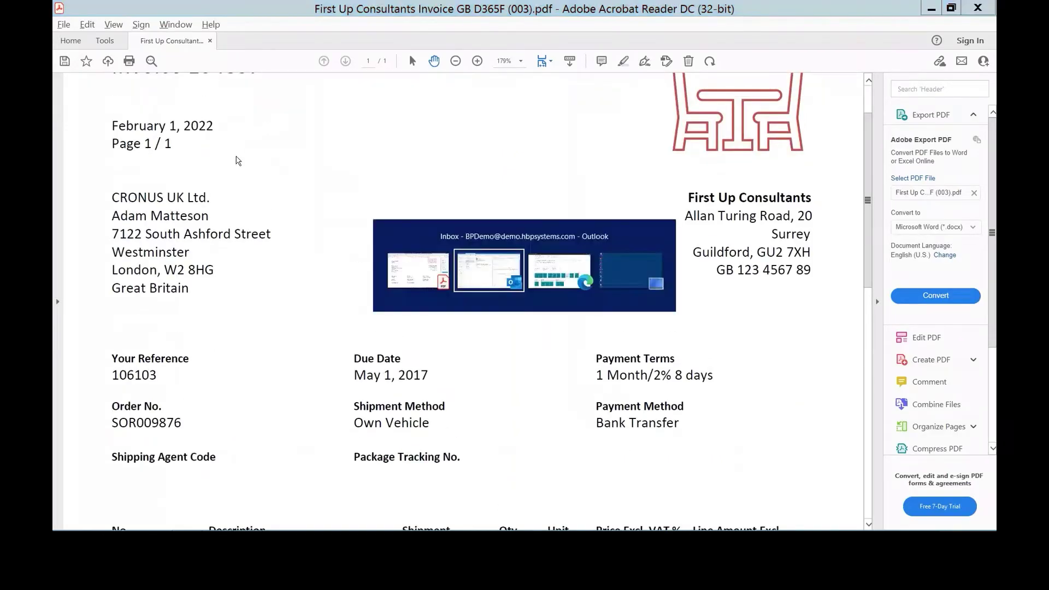
pyautogui.click(718, 164)
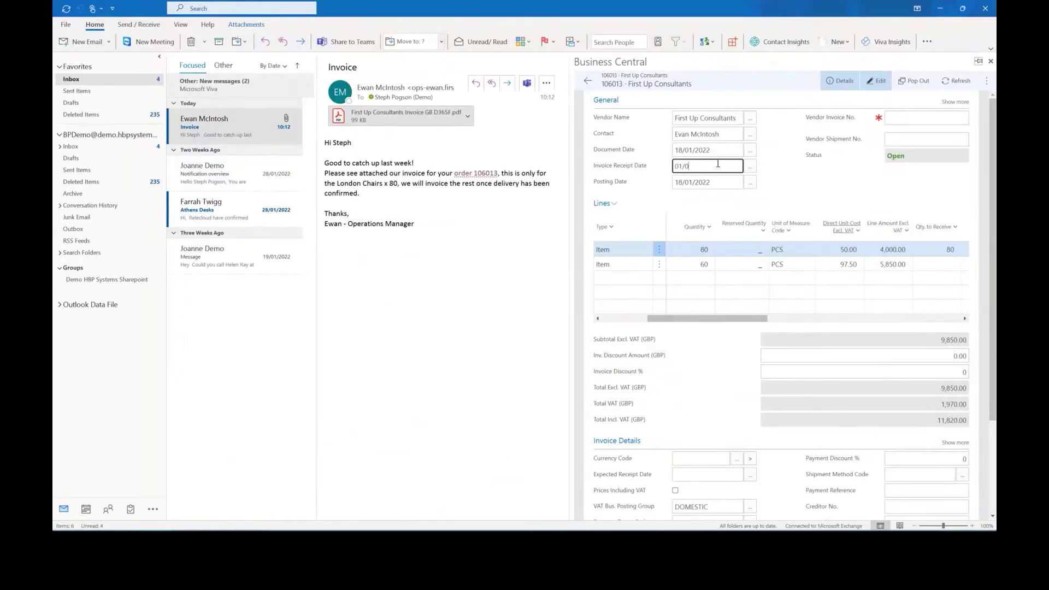
pyautogui.write('01/02/2022')
# Copy the invoice number from the PDF into Vendor Invoice No. and release the purchase order.
pyautogui.click(908, 119)
pyautogui.hotkey('alt', 'Tab')
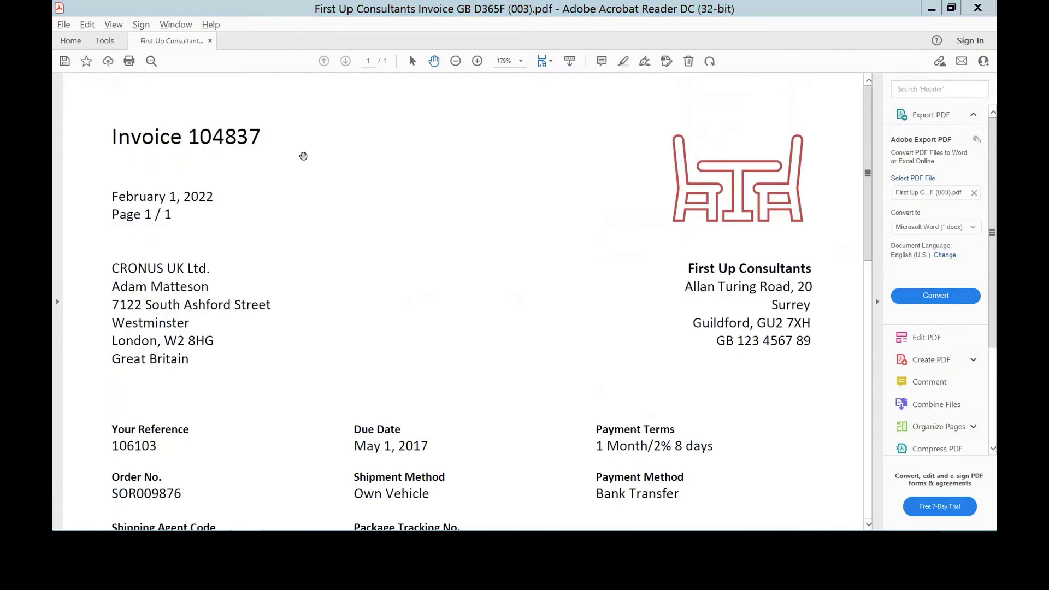
pyautogui.hotkey('alt', 'Tab')
pyautogui.click(916, 118)
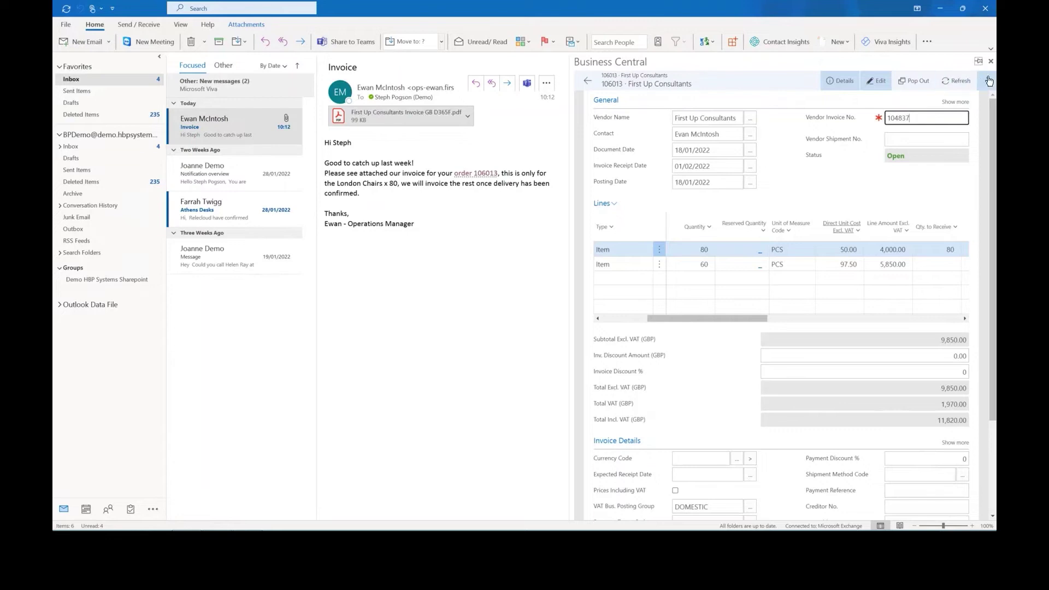
pyautogui.click(987, 82)
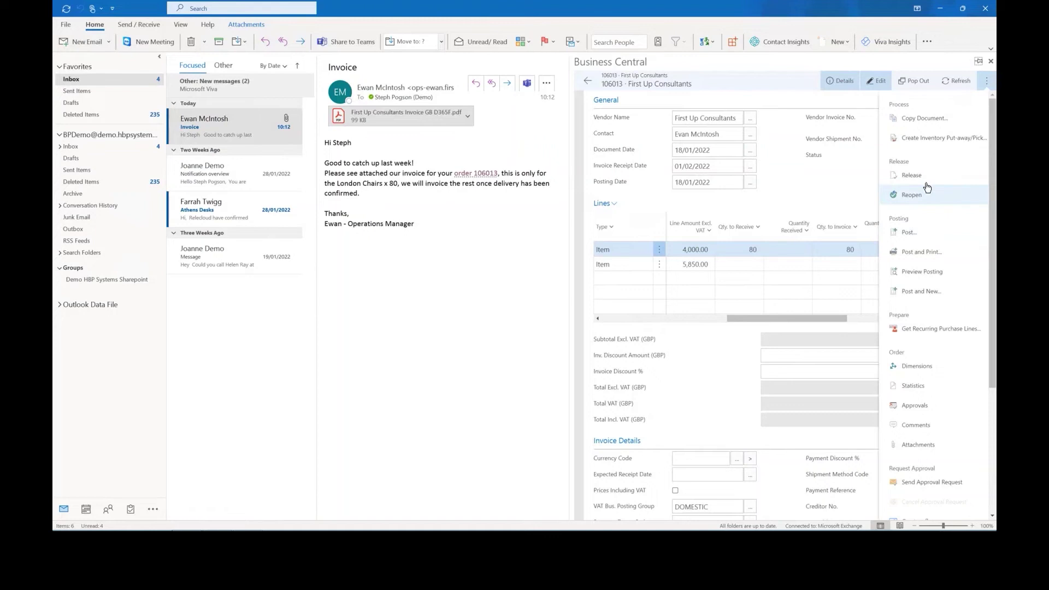
pyautogui.click(912, 176)
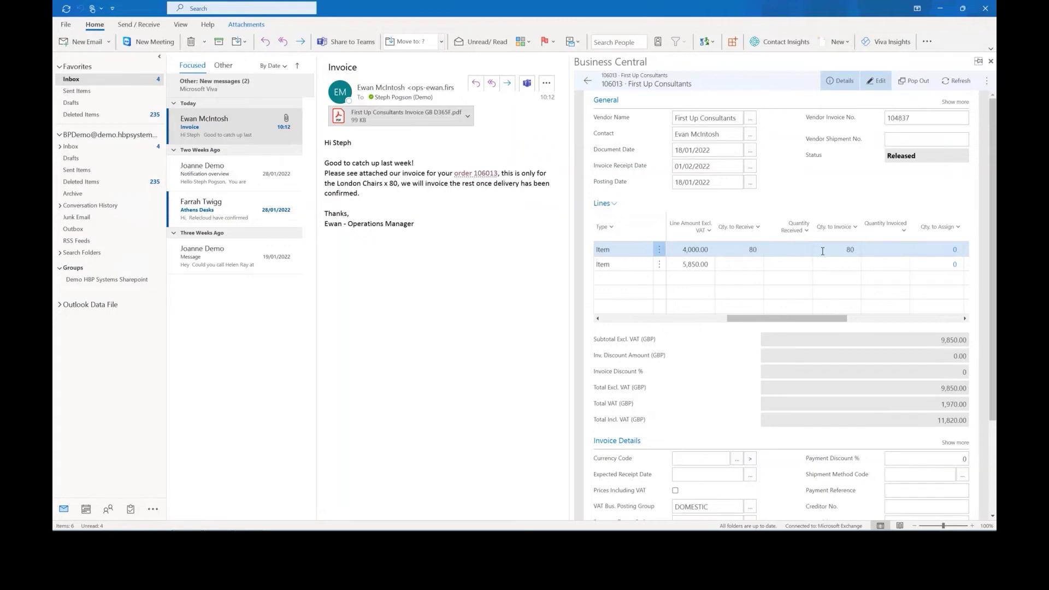
# Attach the file "First Up Consultants Invoice GB D365F.pdf" from the Documents to File folder to the purchase order.
pyautogui.click(984, 82)
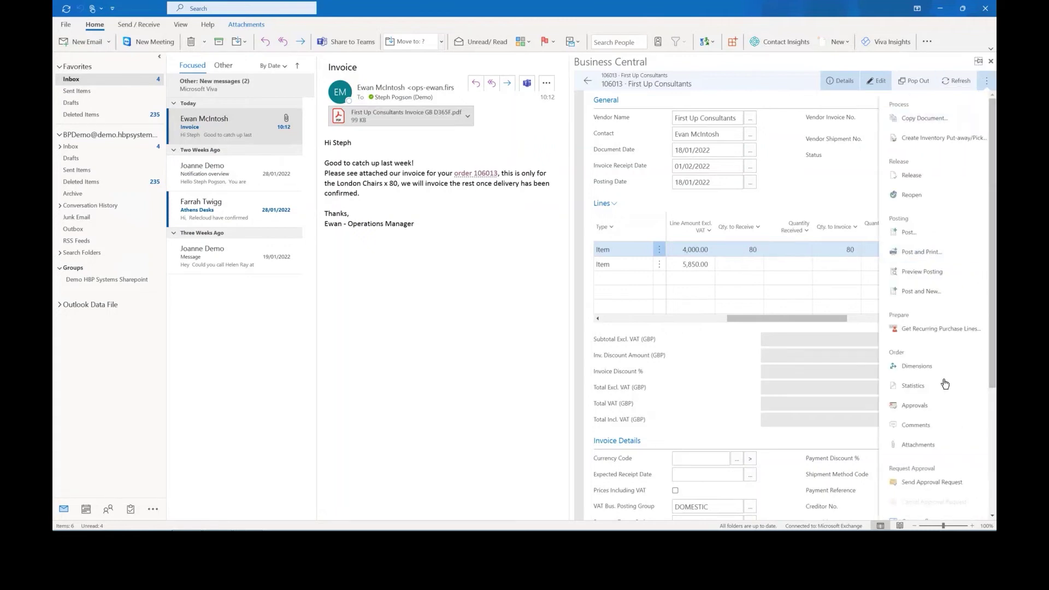
pyautogui.click(951, 447)
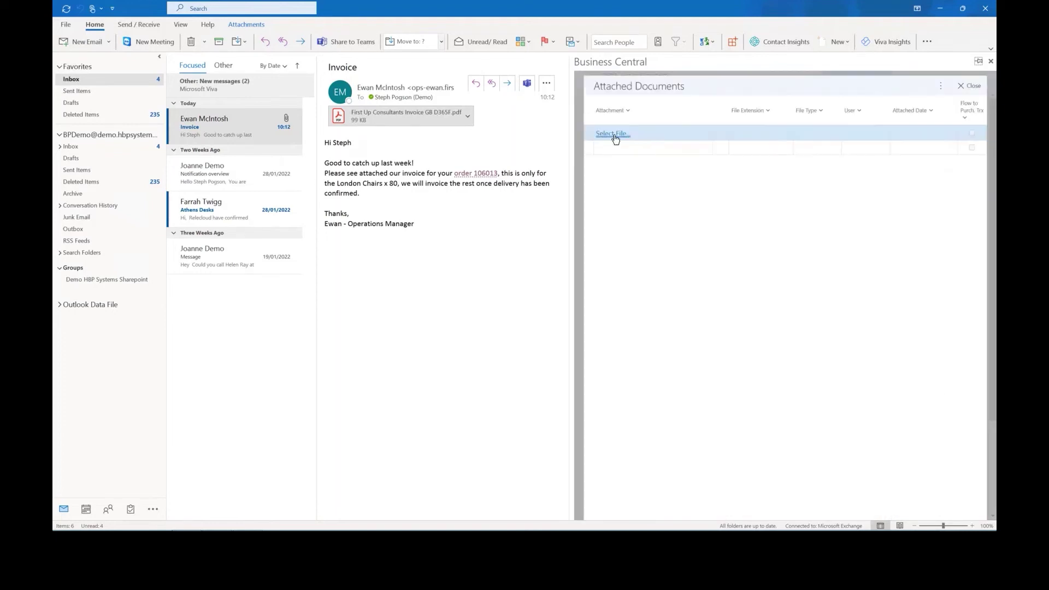
pyautogui.click(615, 139)
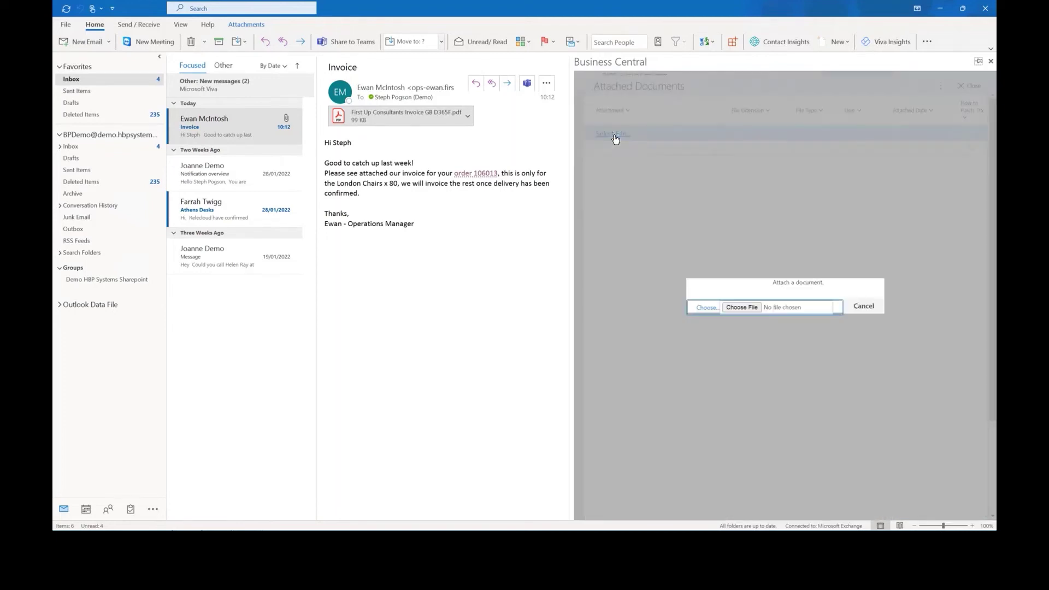
pyautogui.click(753, 309)
pyautogui.click(711, 214)
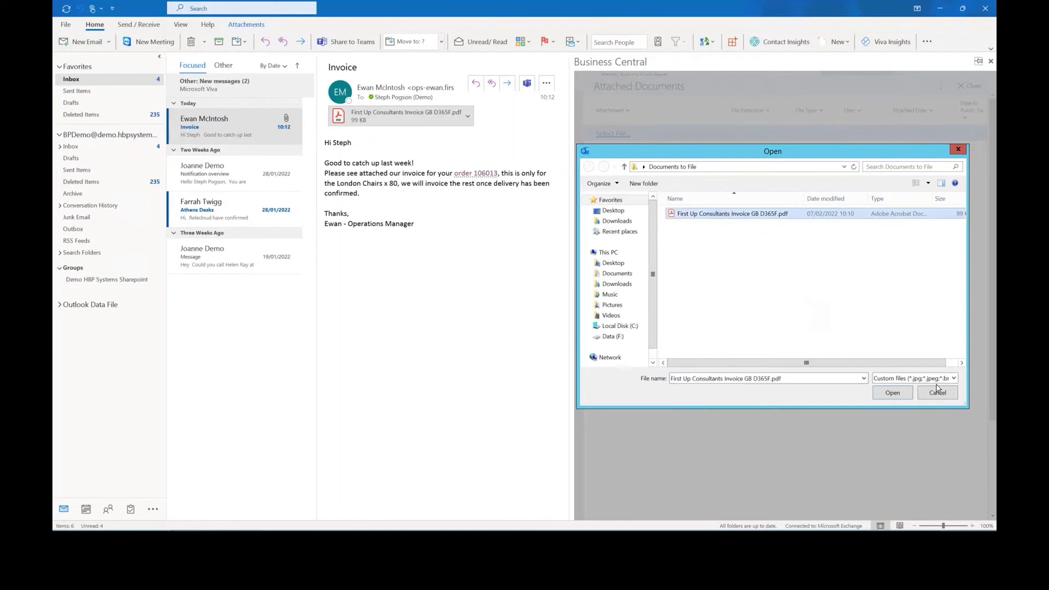
pyautogui.click(892, 393)
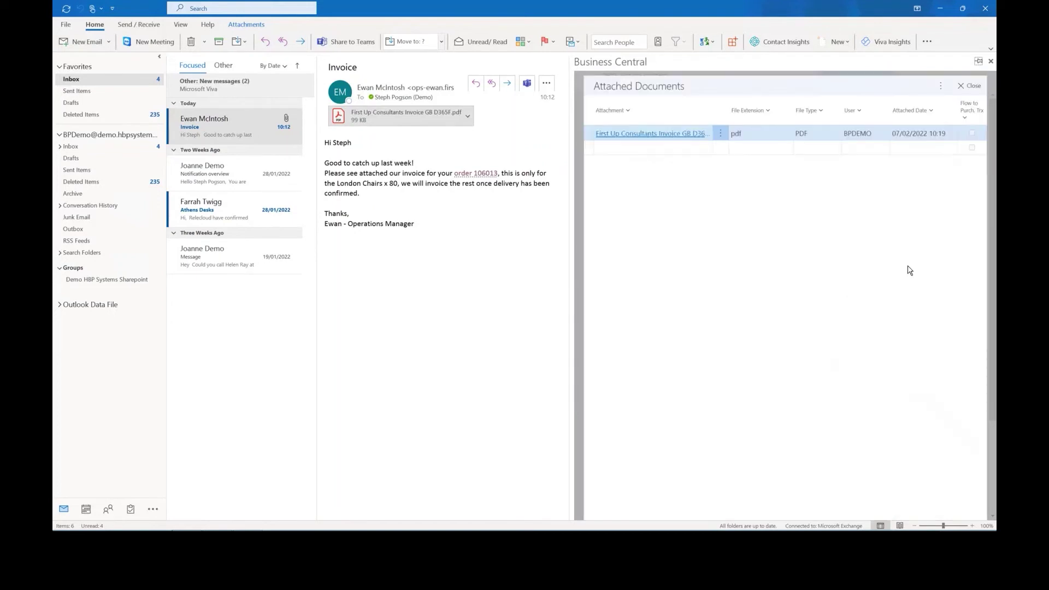
pyautogui.click(974, 86)
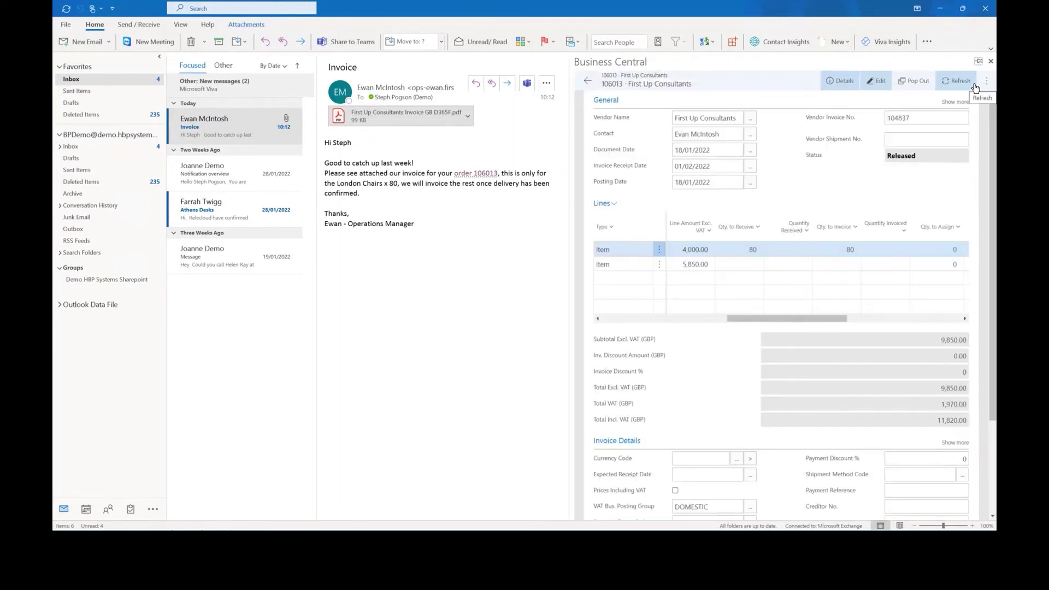
# Post the released purchase order with the Receive and Invoice option.
pyautogui.click(987, 80)
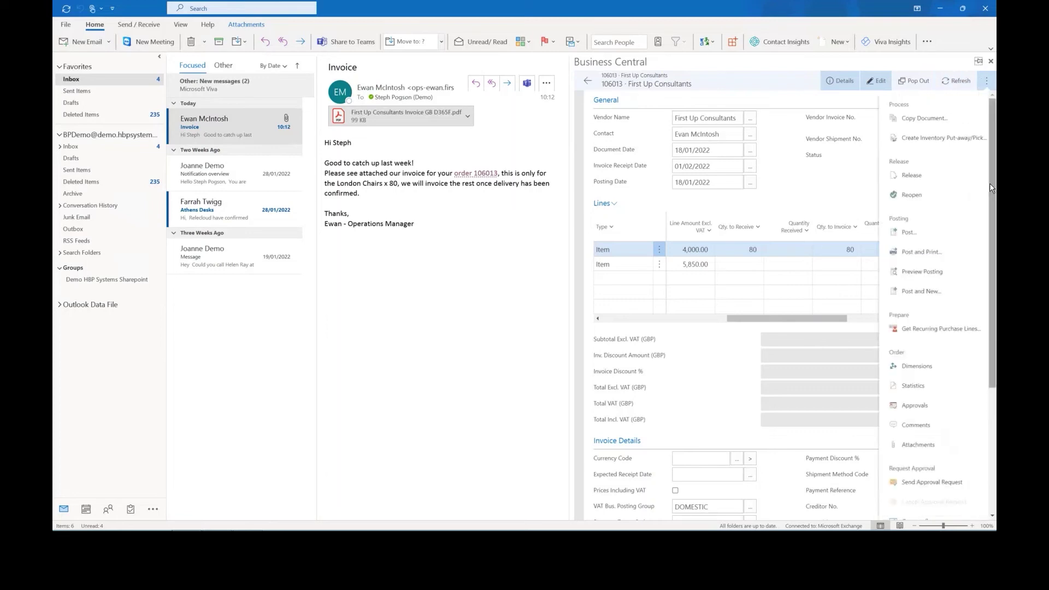
pyautogui.click(949, 235)
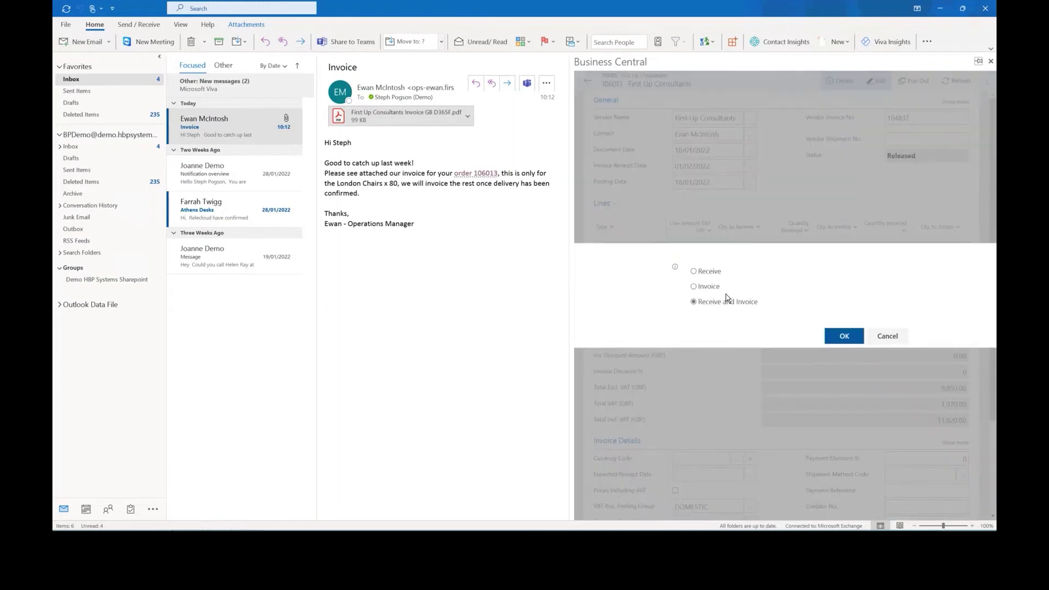
pyautogui.click(855, 341)
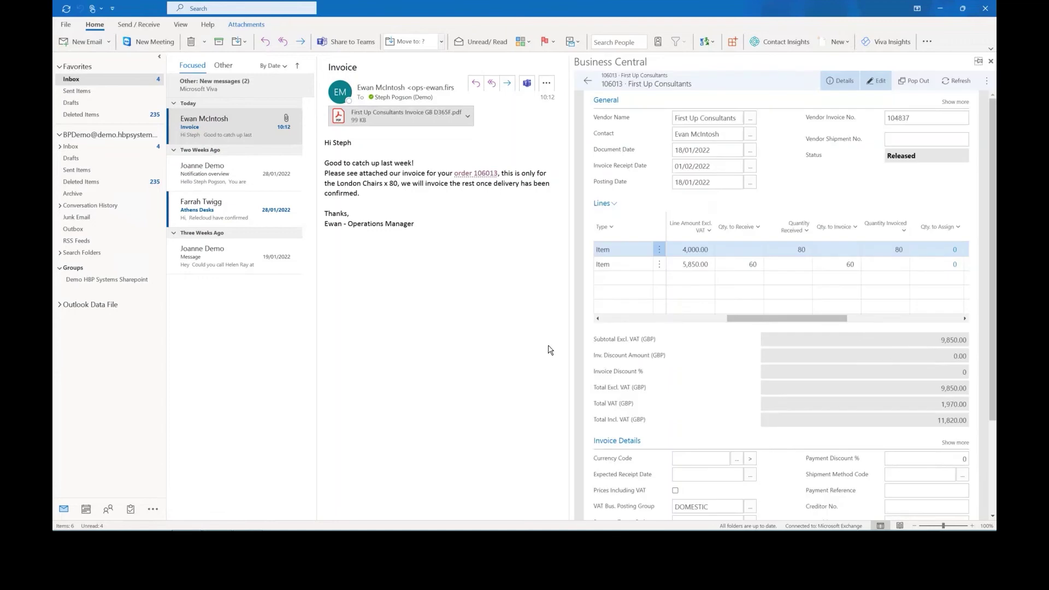
# Switch to the Business Central web client, search for "posted invoices", and open the newest First Up Consultants posted purchase invoice.
pyautogui.click(938, 13)
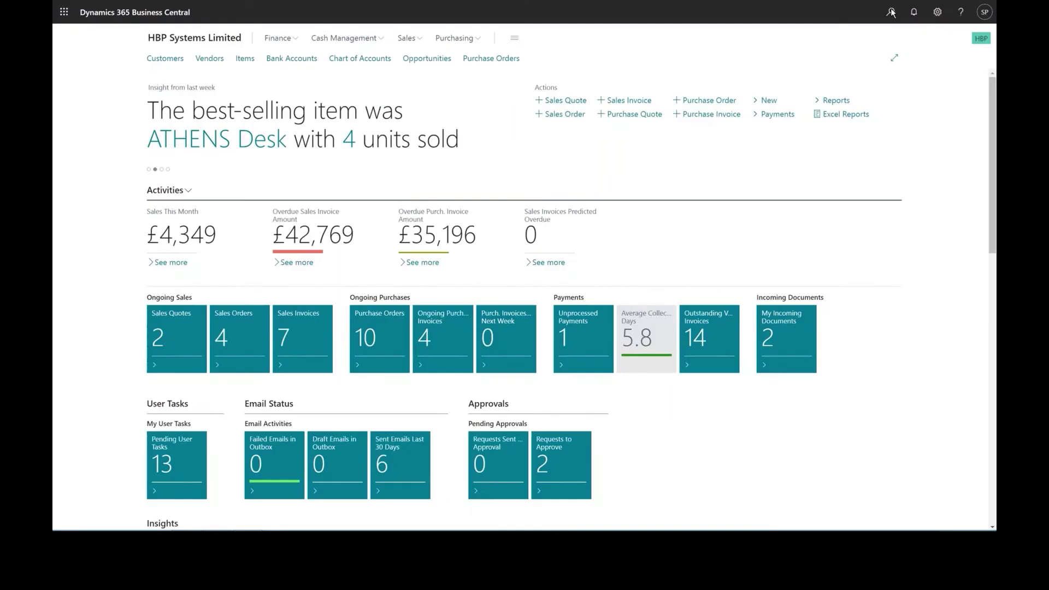
pyautogui.click(892, 12)
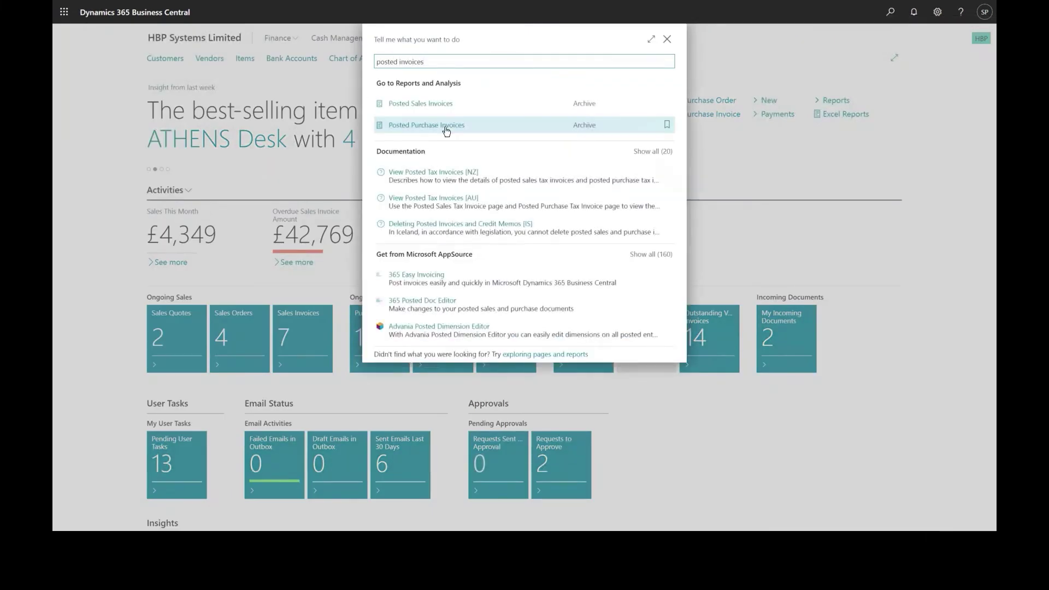
pyautogui.click(447, 127)
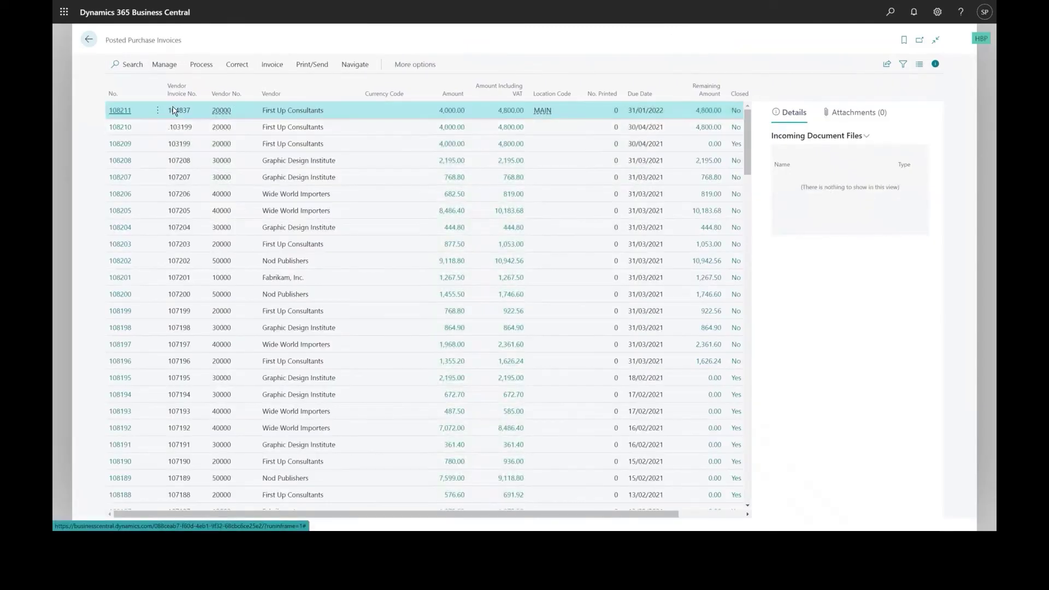
pyautogui.click(121, 111)
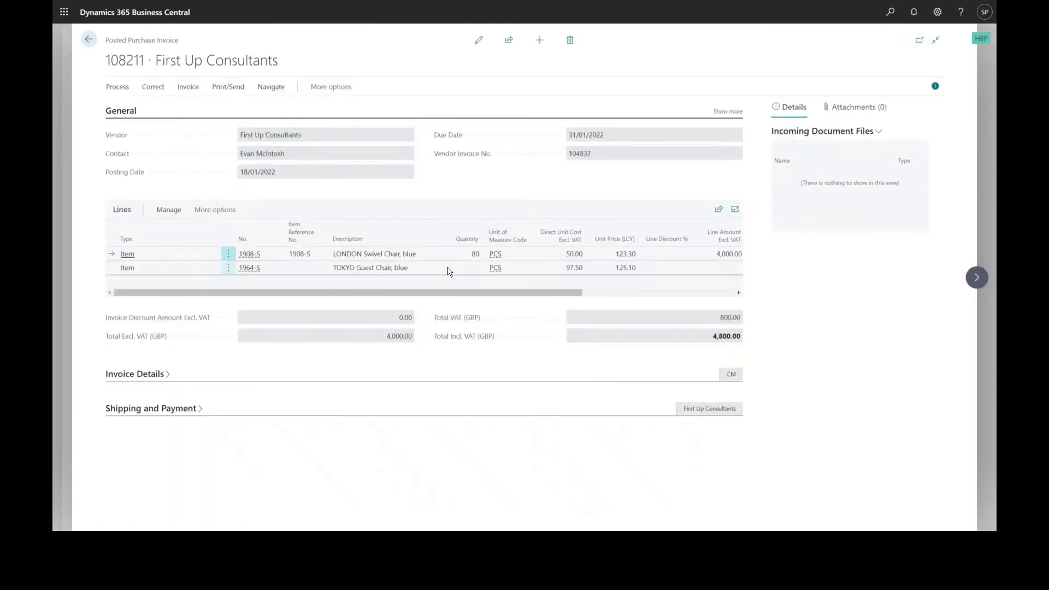
# Open the First Up Consultants vendor card from the posted invoice and list the vendor's purchase orders.
pyautogui.click(281, 89)
pyautogui.click(278, 89)
pyautogui.click(277, 89)
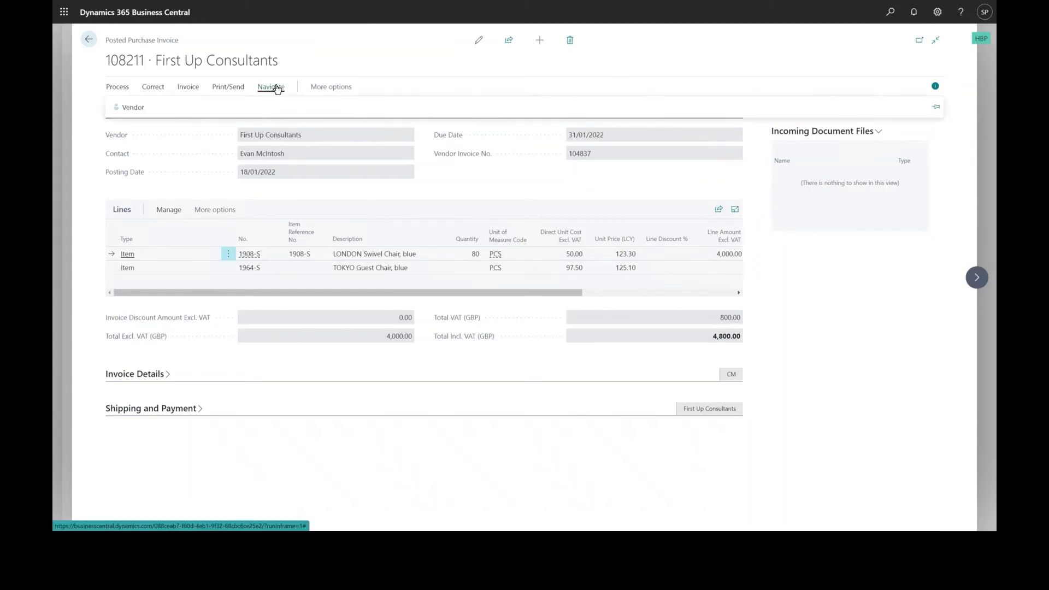
pyautogui.click(336, 89)
pyautogui.click(139, 109)
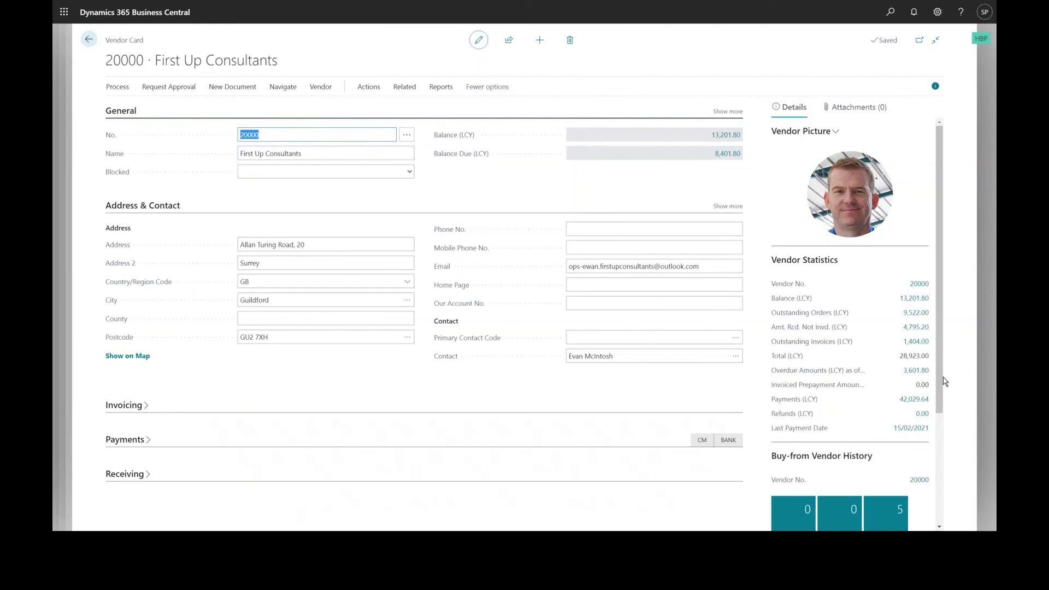
pyautogui.scroll(-1, 946, 381)
pyautogui.click(894, 461)
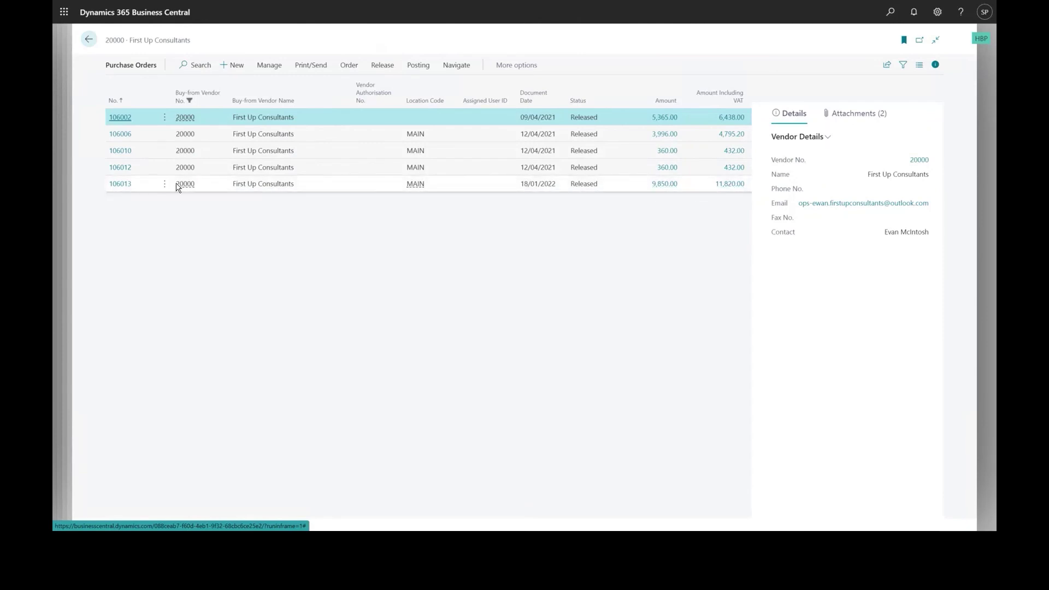
# Open the First Up Consultants order dated 18/01/2022 and check its received and invoiced quantities and its attachments.
pyautogui.click(131, 184)
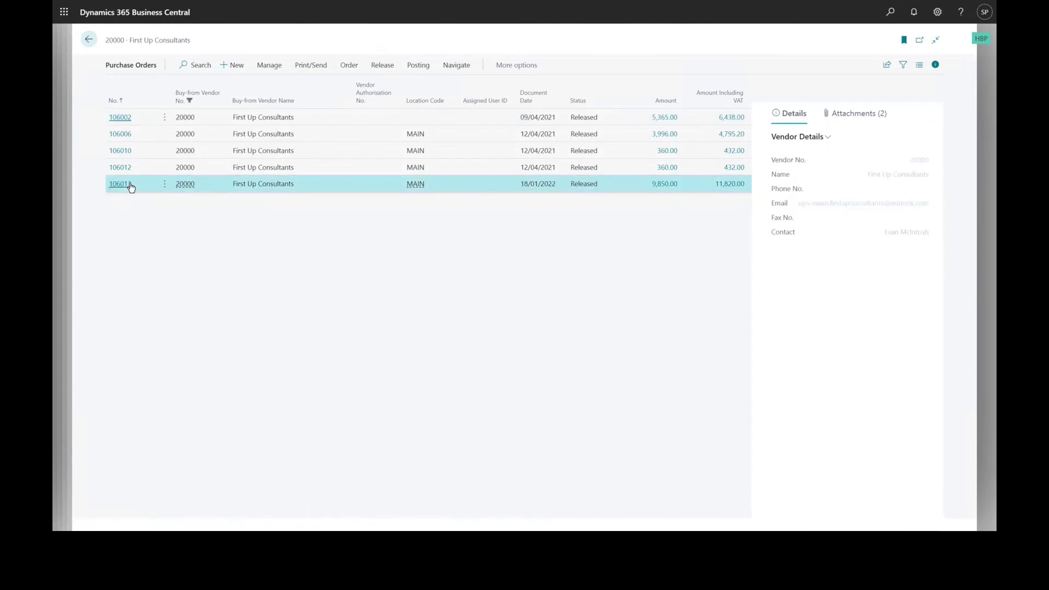
pyautogui.moveTo(410, 343); pyautogui.dragTo(510, 343)
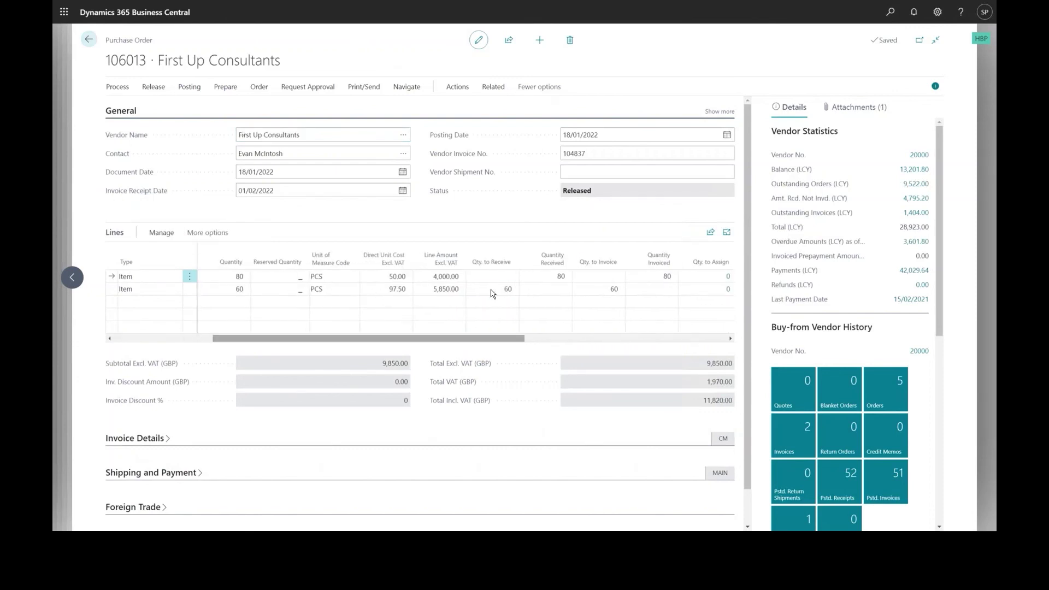
pyautogui.click(858, 108)
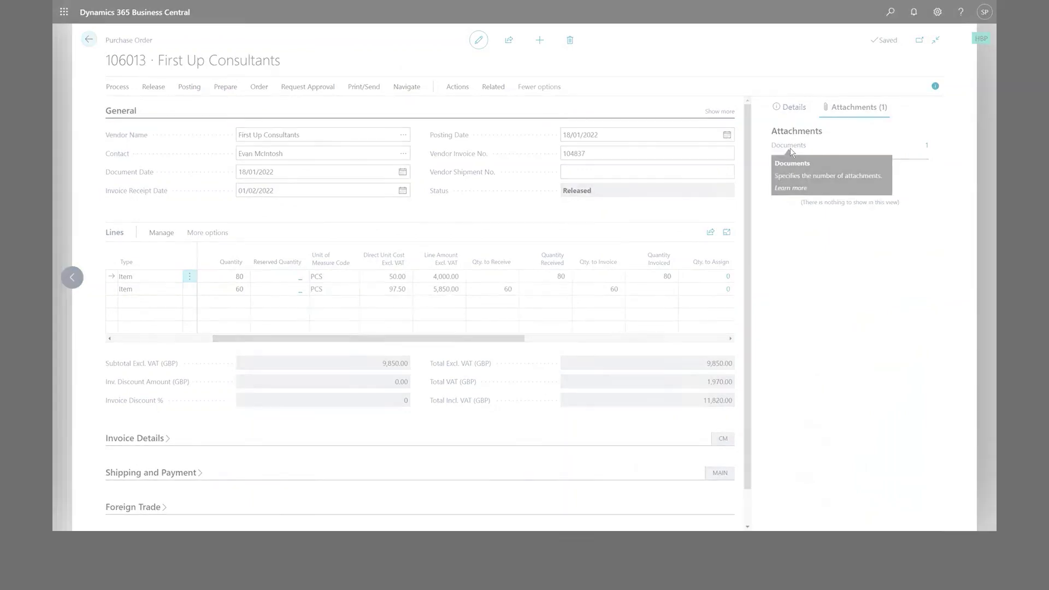